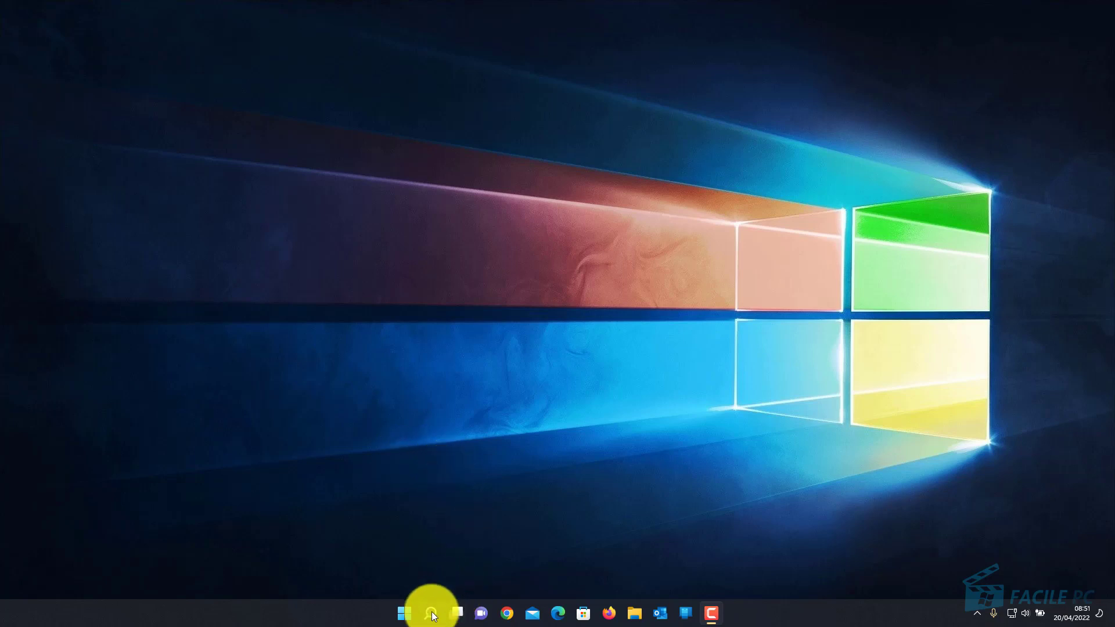
Open Point d'accès sans fil mobile via Paramètres > Réseau et Internet
left_click(406, 618)
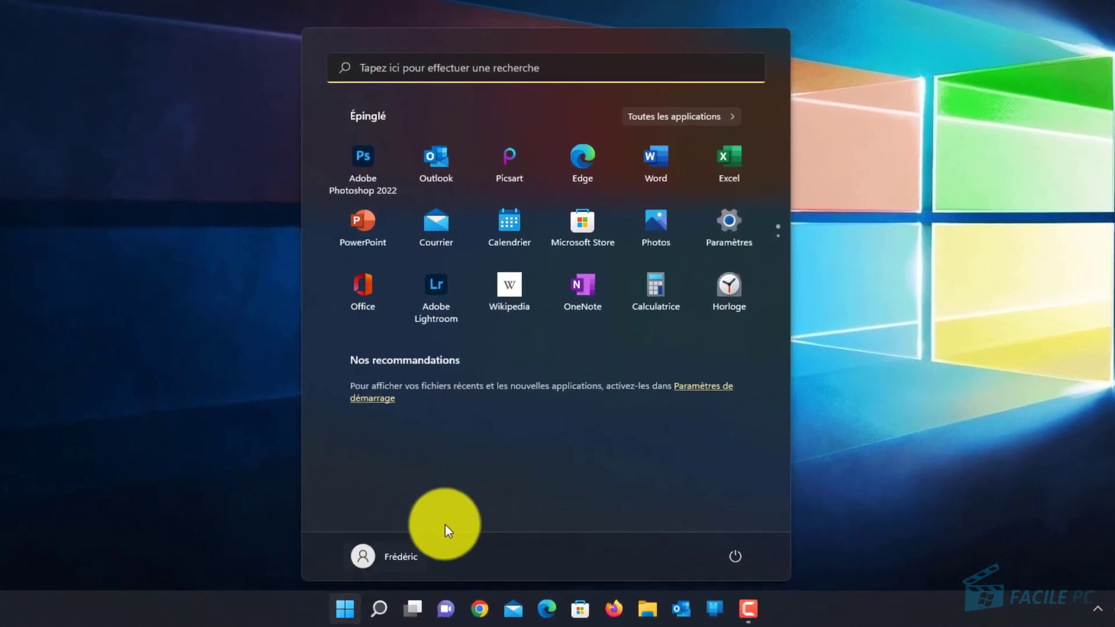
left_click(731, 219)
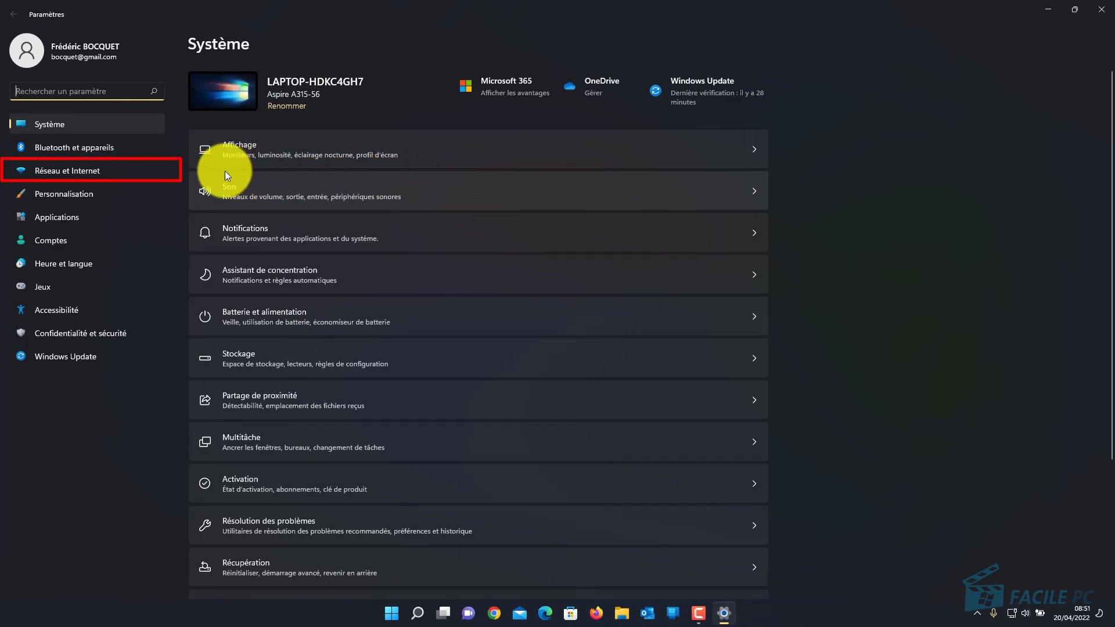
left_click(98, 176)
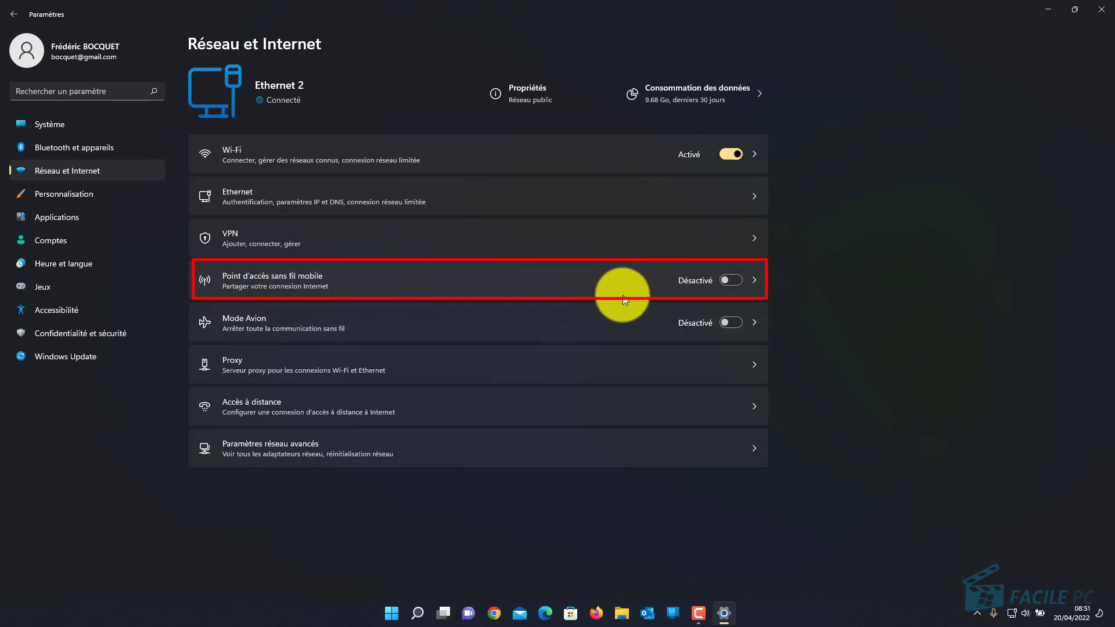
left_click(756, 281)
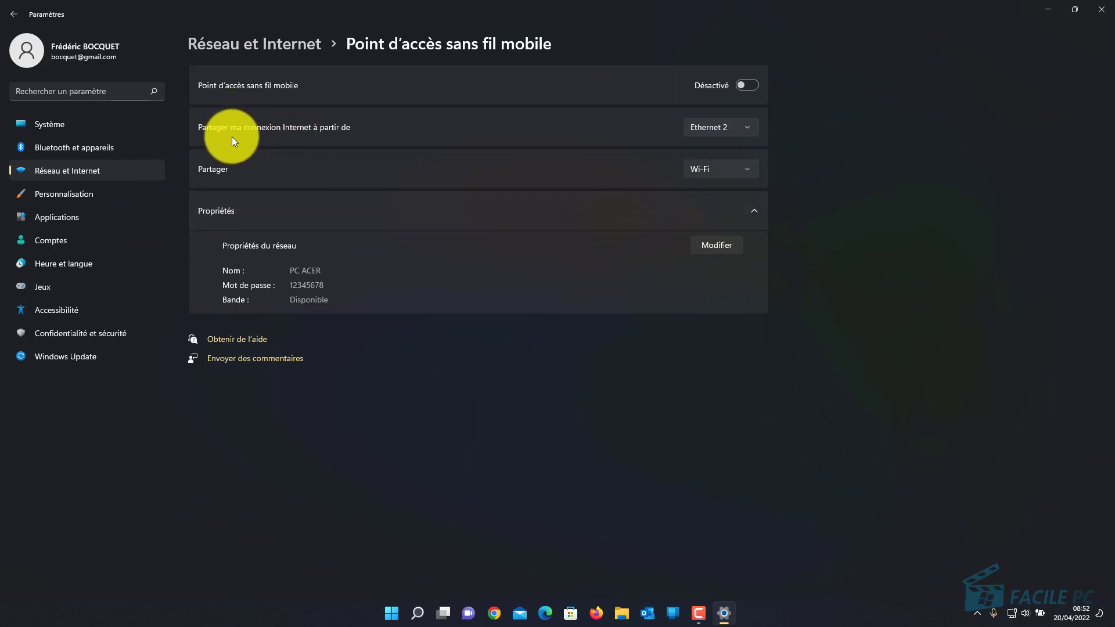
left_click(749, 127)
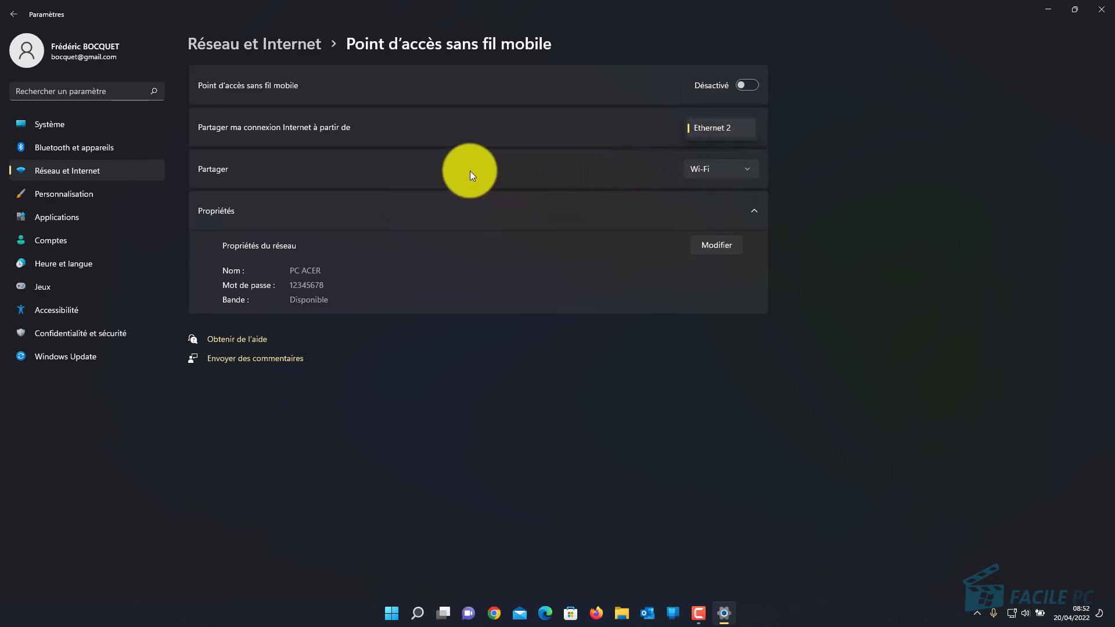
left_click(750, 172)
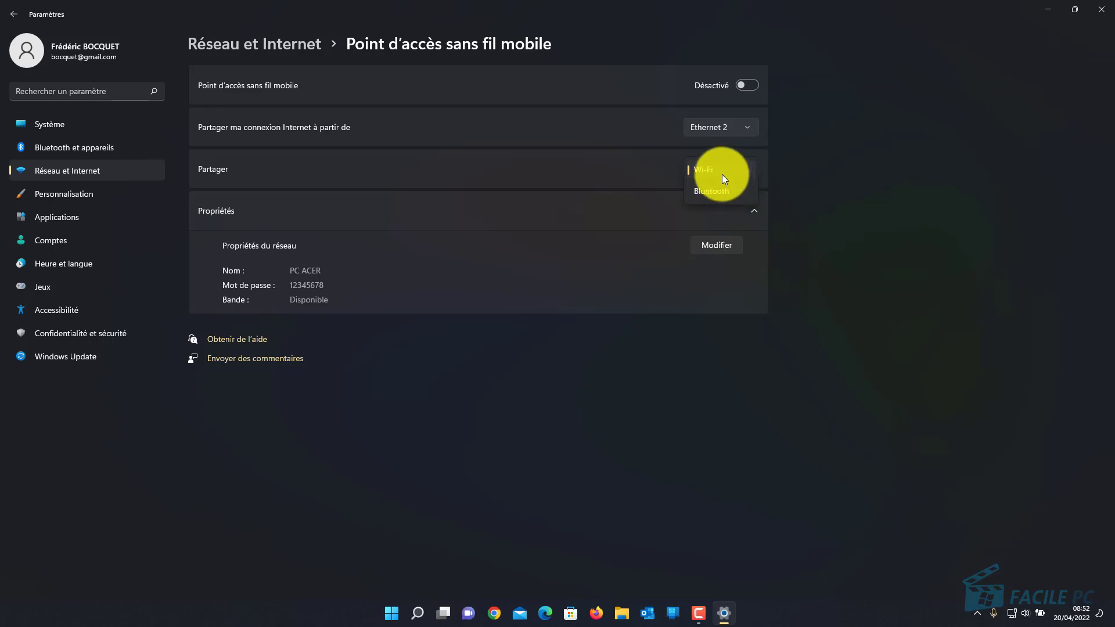
left_click(722, 171)
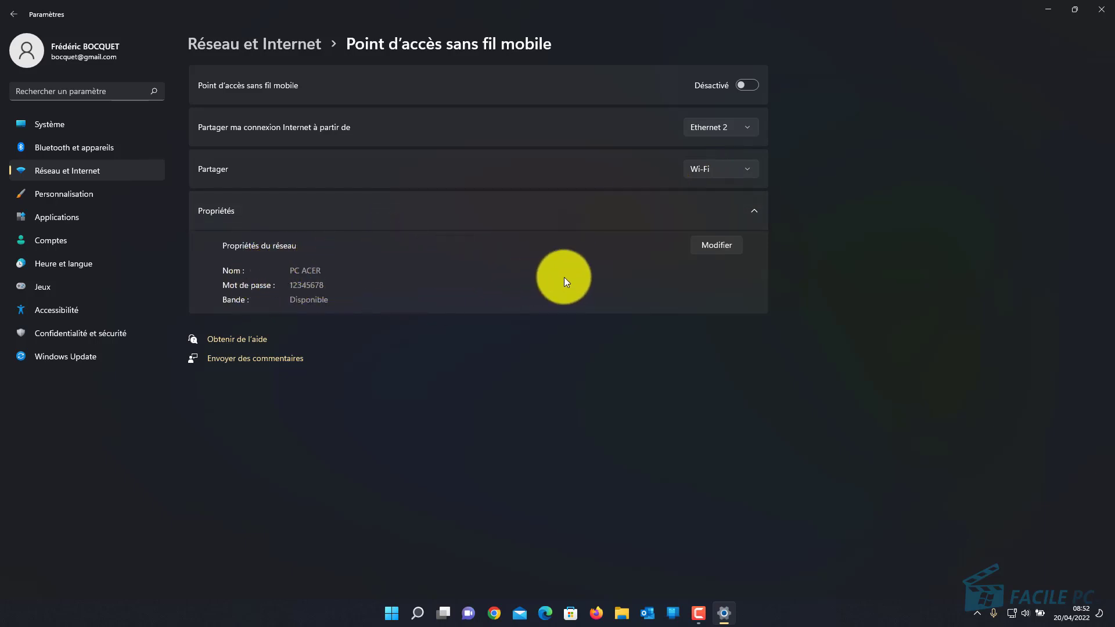
Rename the PC hotspot from PC ACER to WIFI FACILE PC on the 2,4 GHz band and save
left_click(715, 249)
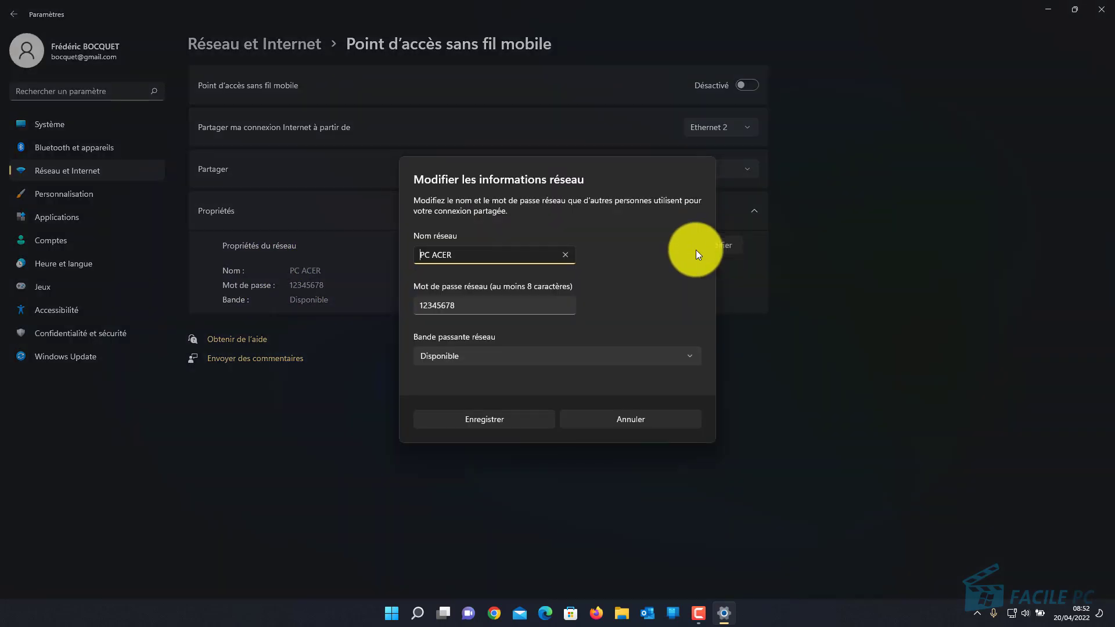
left_click_drag(493, 256, 359, 234)
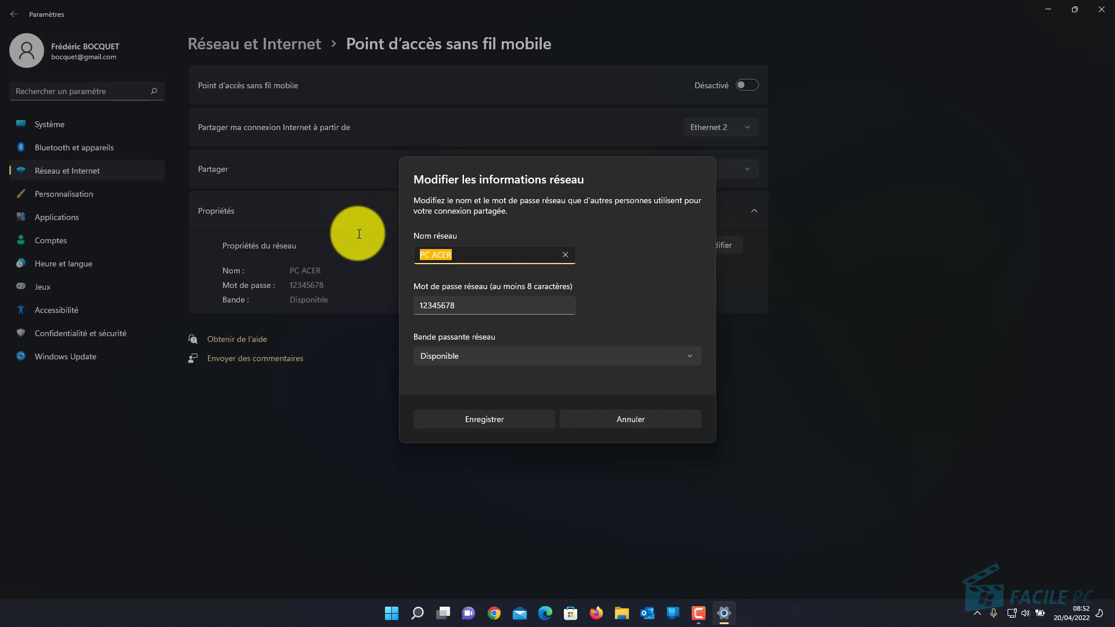
type("WIFI FACILE PC")
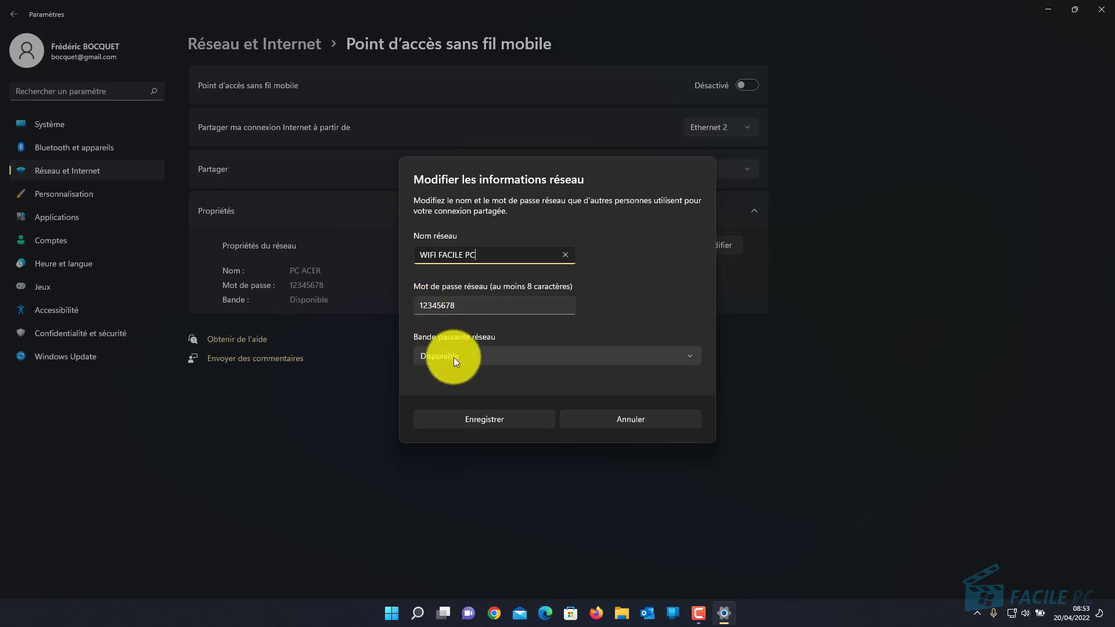
left_click(479, 357)
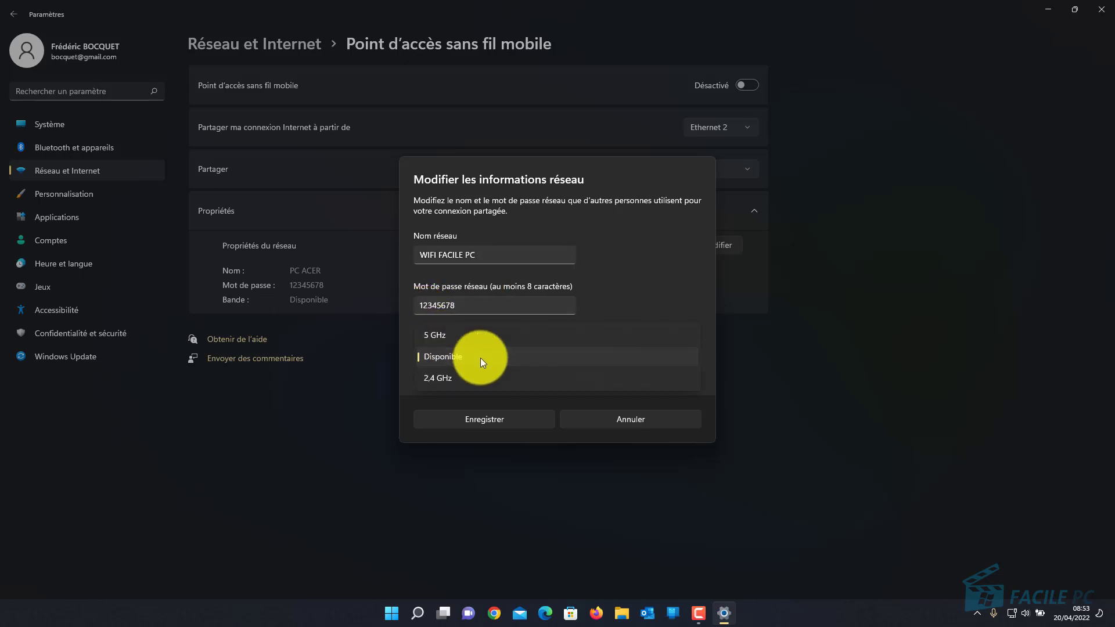
left_click(441, 380)
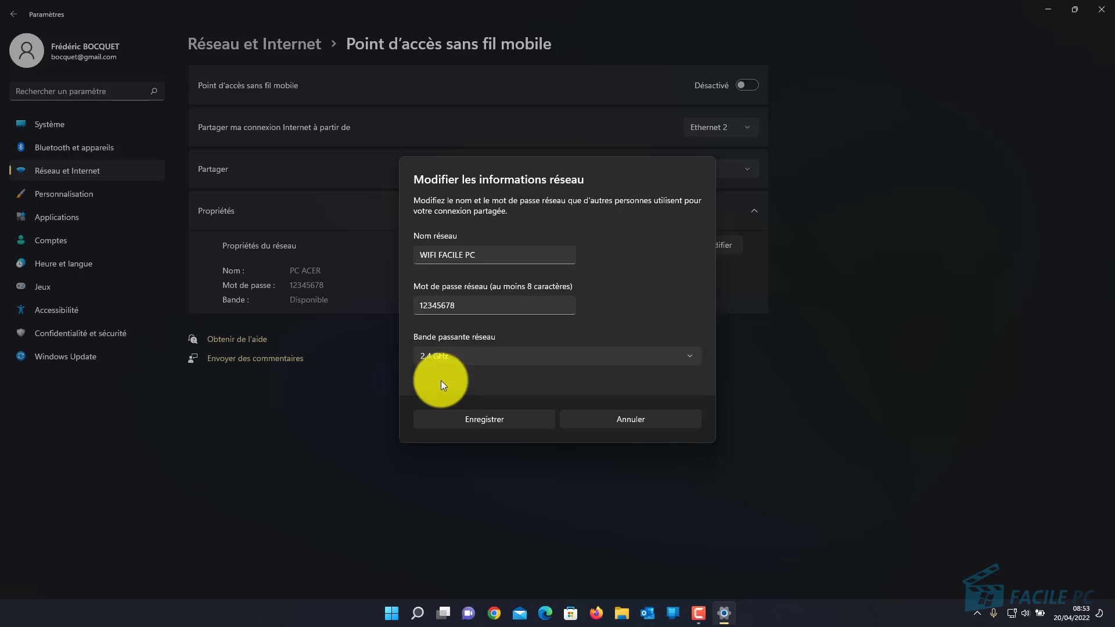
left_click(448, 358)
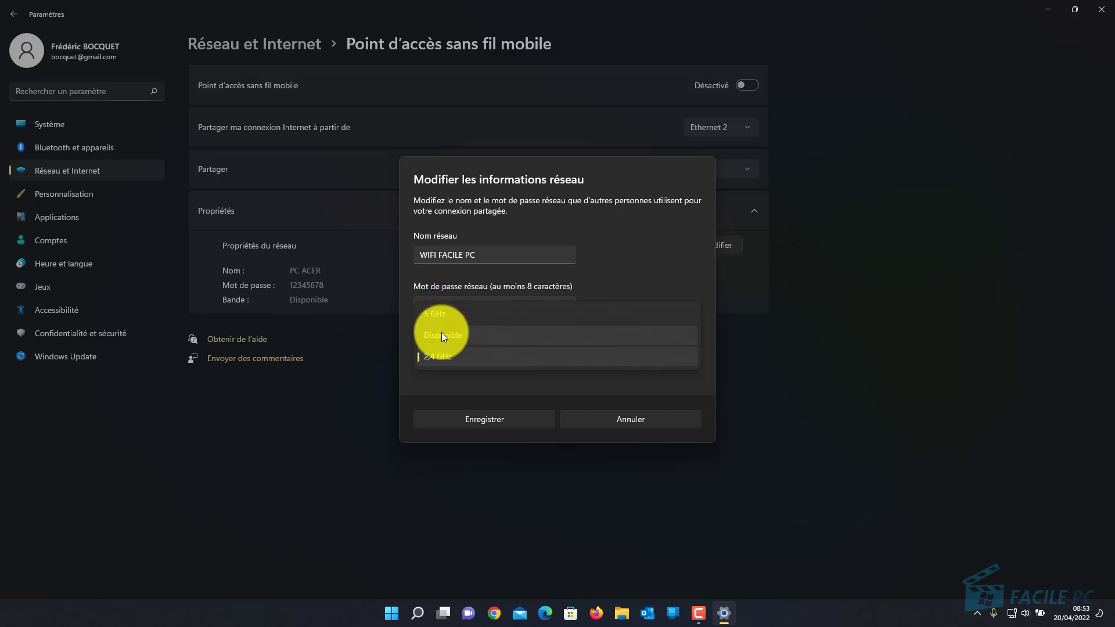
left_click(440, 356)
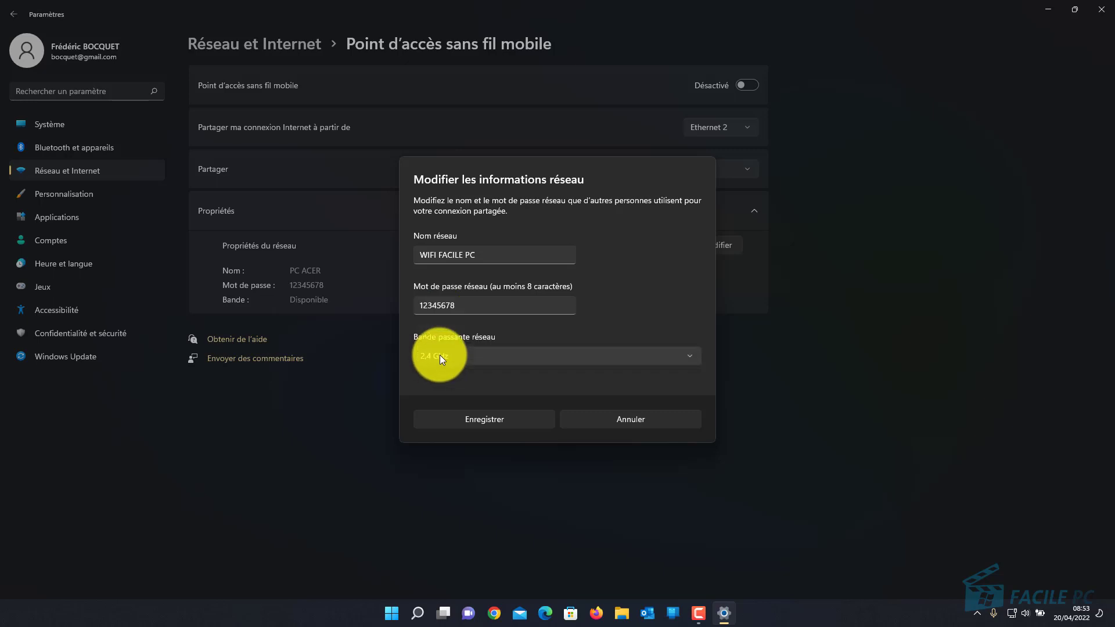
left_click(486, 419)
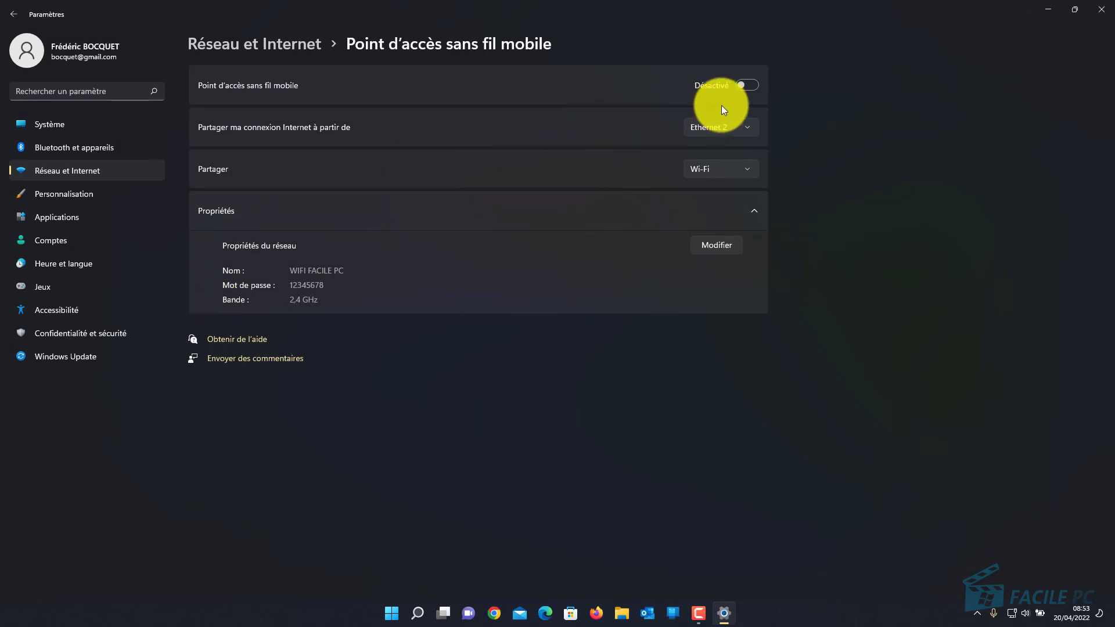
Switch the WIFI FACILE PC hotspot on, off, then back on
left_click(748, 86)
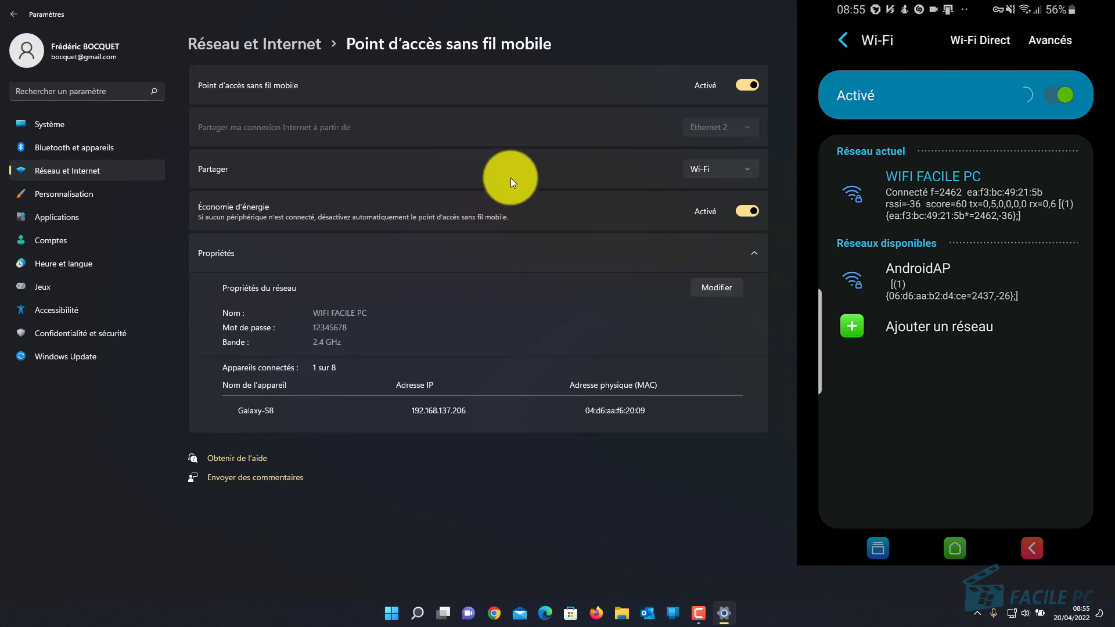
left_click(748, 84)
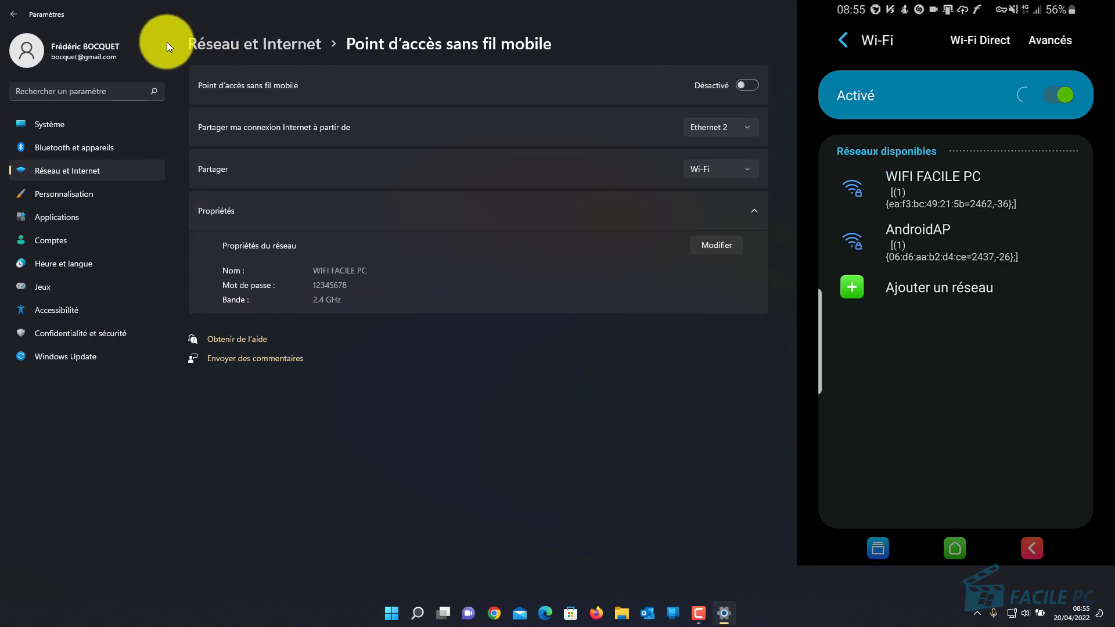
left_click(752, 86)
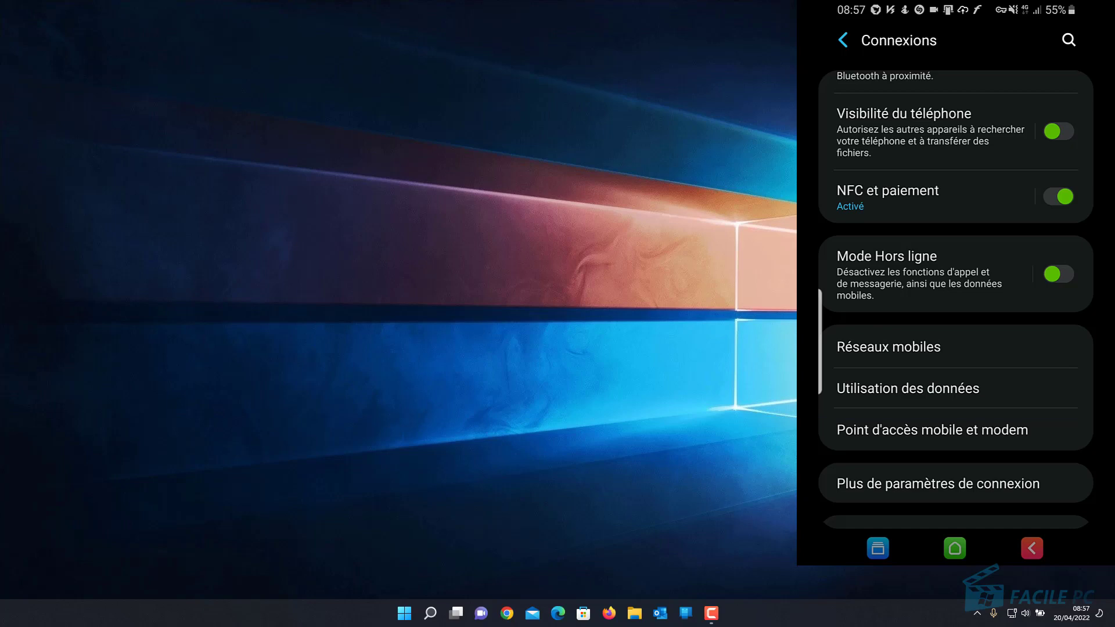
Open Point d'accès mobile et modem in the phone's Connexions settings
left_click(932, 430)
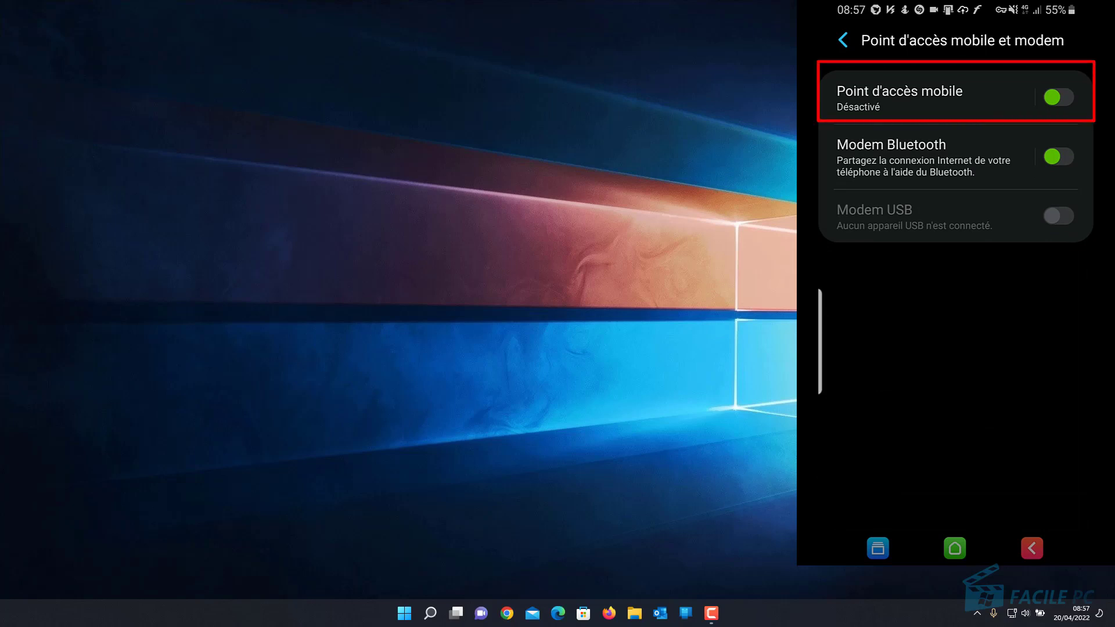
Change the phone hotspot's network name from AndroidAP2009 to AndroidAP2022 and save
left_click(903, 98)
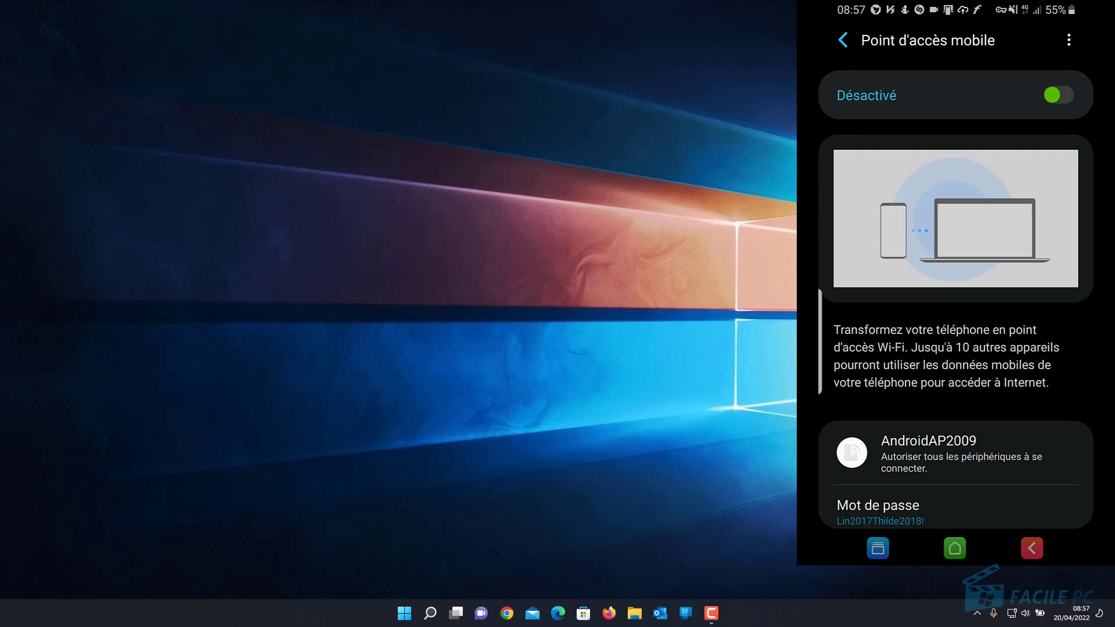
scroll(957, 331, "down", 2)
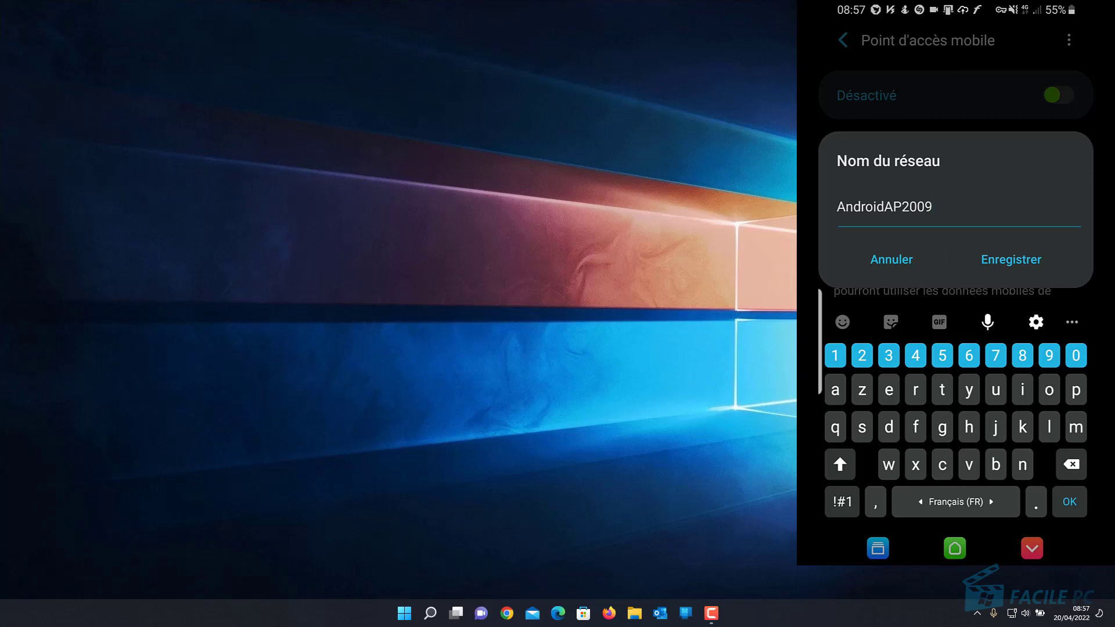
key("BackSpace")
key("BackSpace")
type("23")
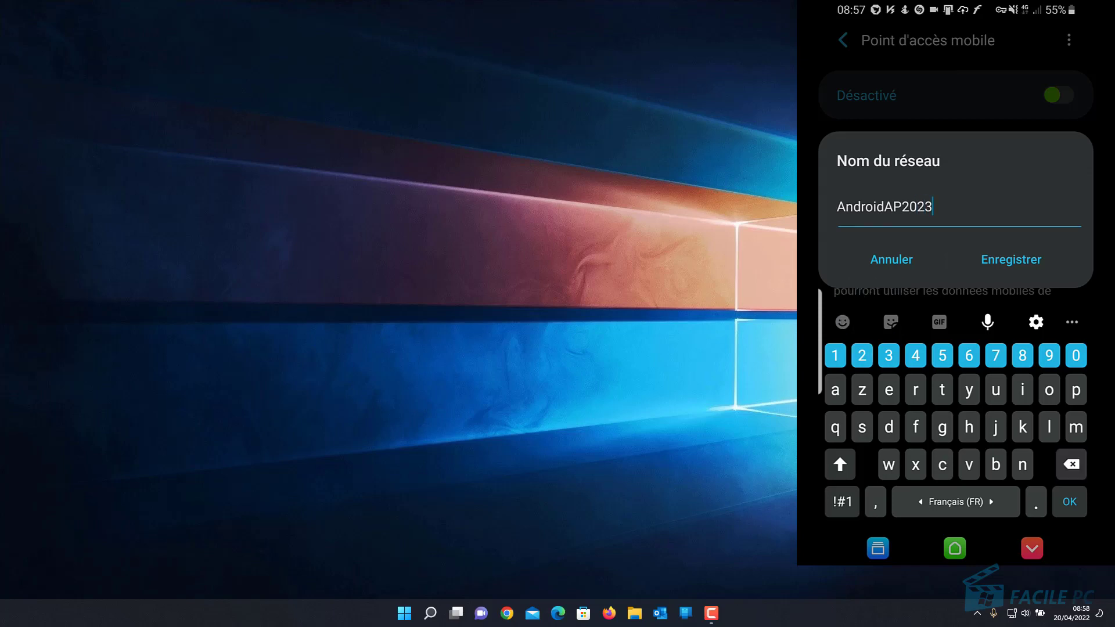
key("BackSpace")
type("2")
left_click(1011, 259)
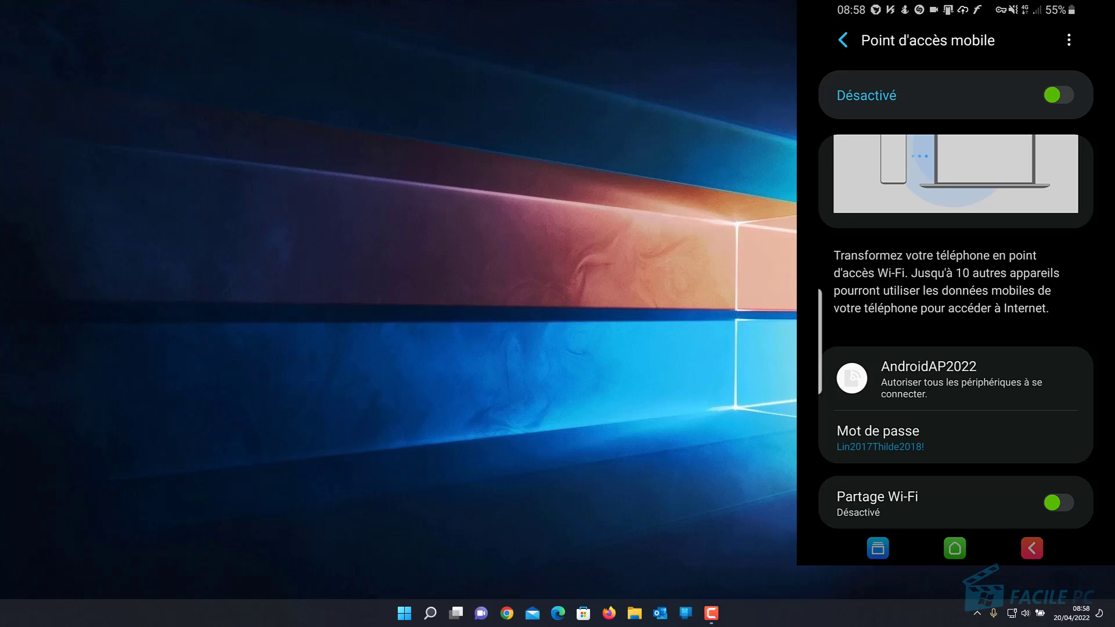
Replace the phone hotspot password with a new eight-digit password and save it
left_click(955, 438)
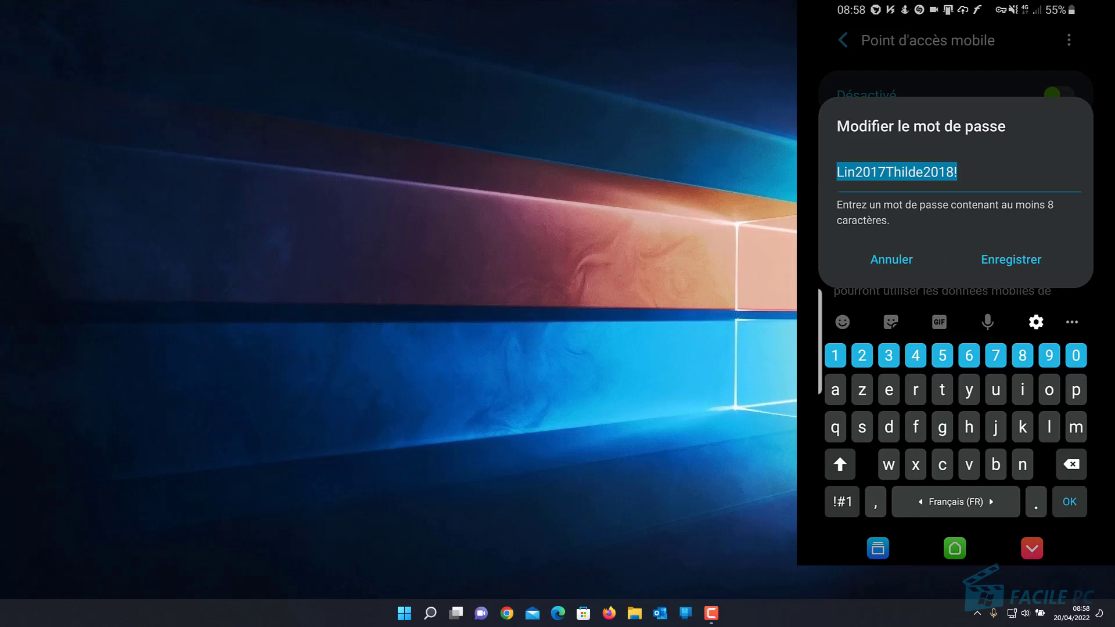
key("BackSpace")
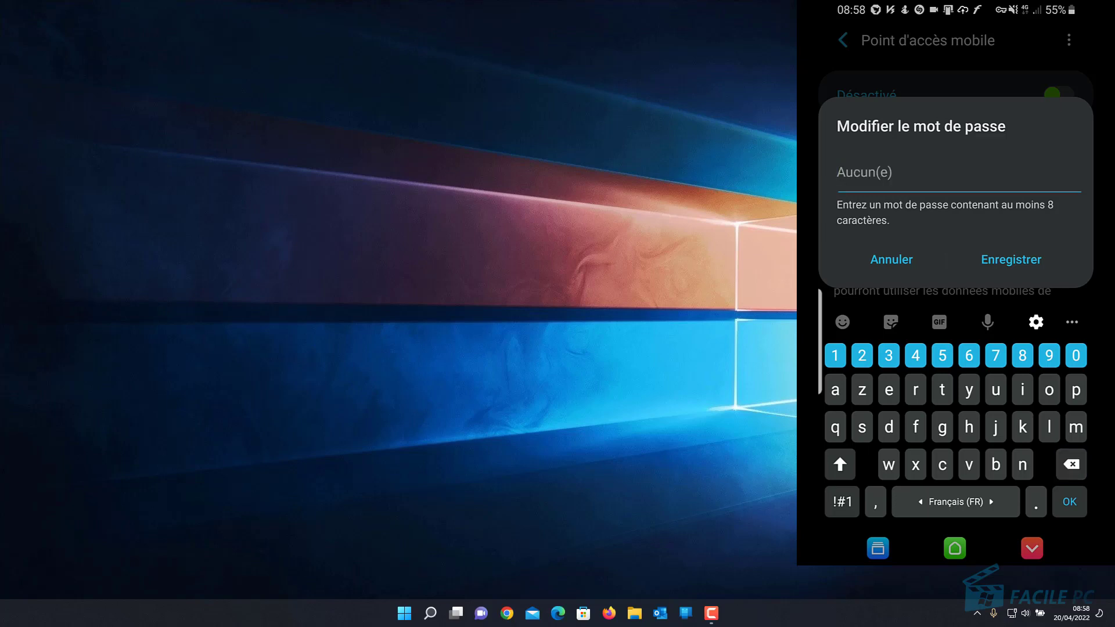
type("12345")
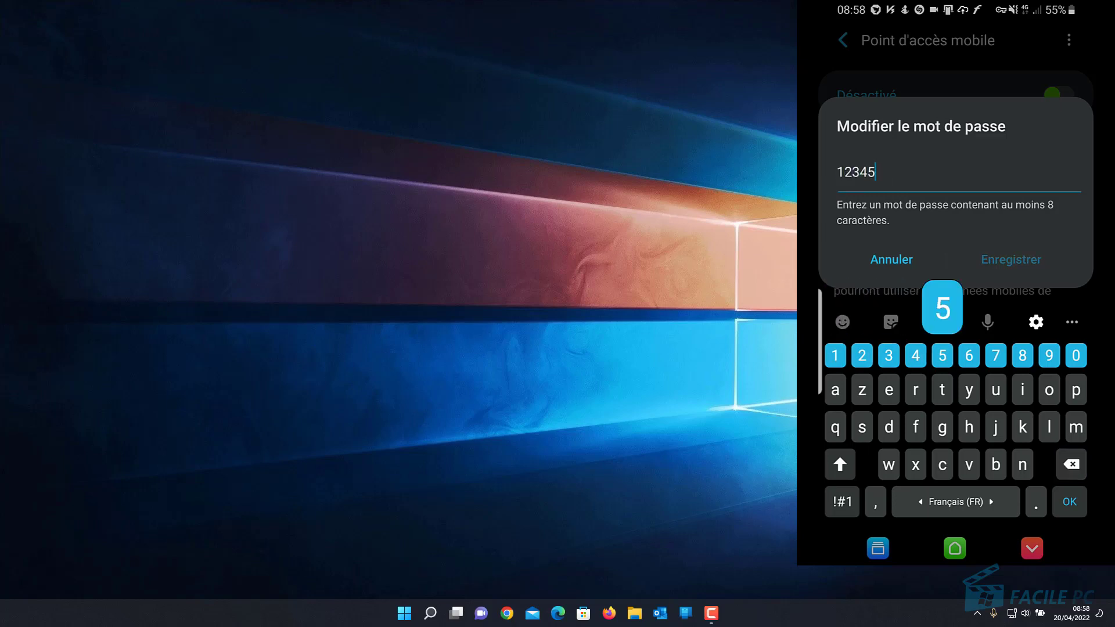
type("678")
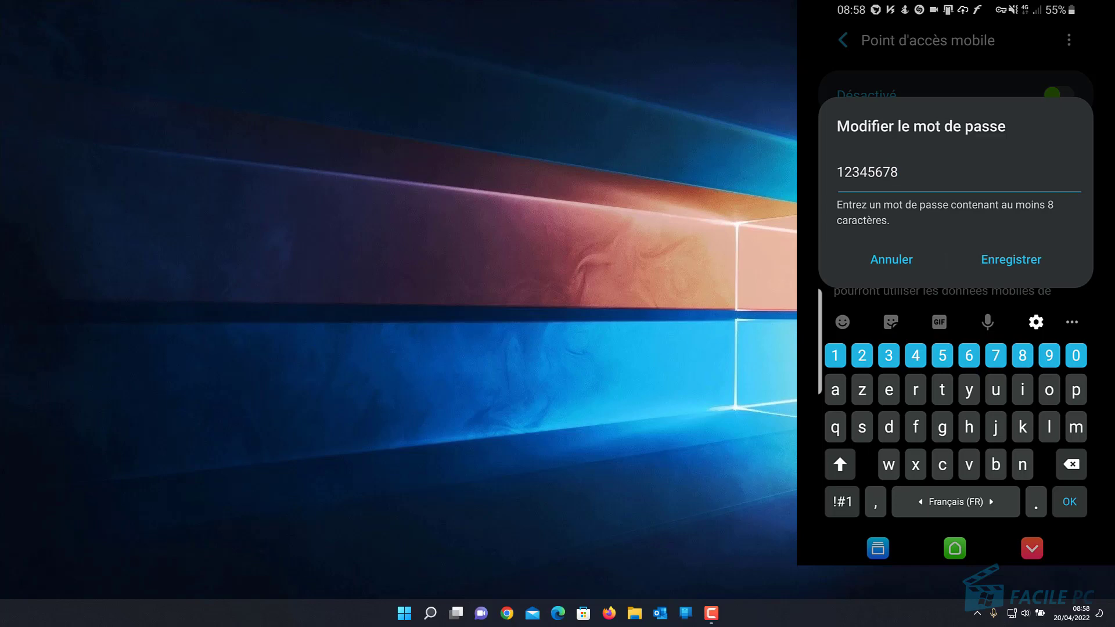
left_click(1011, 260)
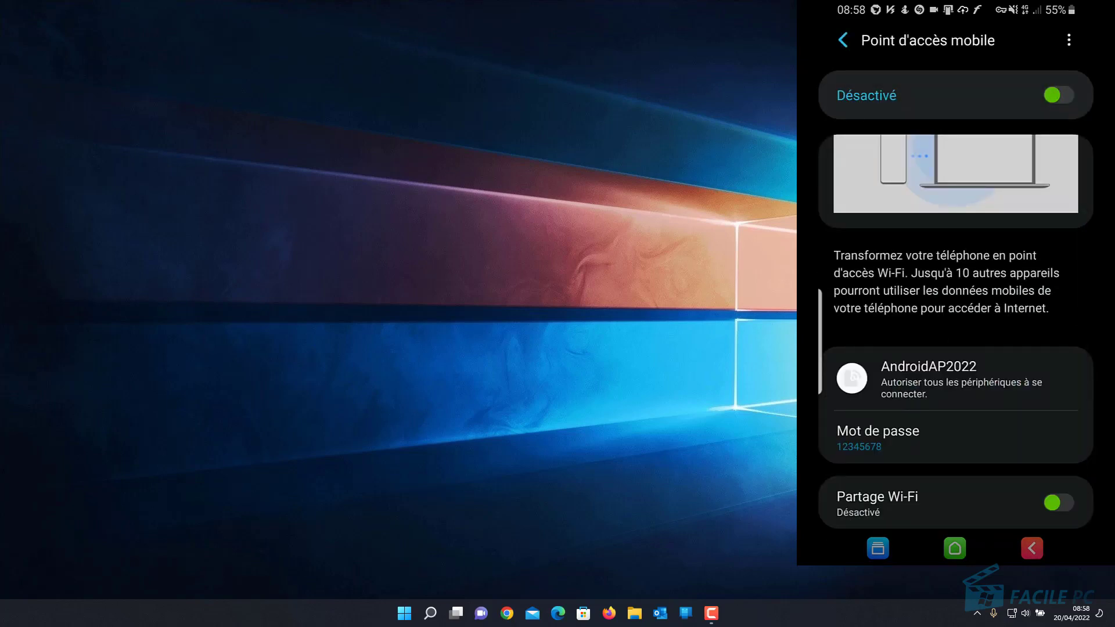
Switch the phone's Point d'accès mobile on so it shows Activé
left_click(843, 41)
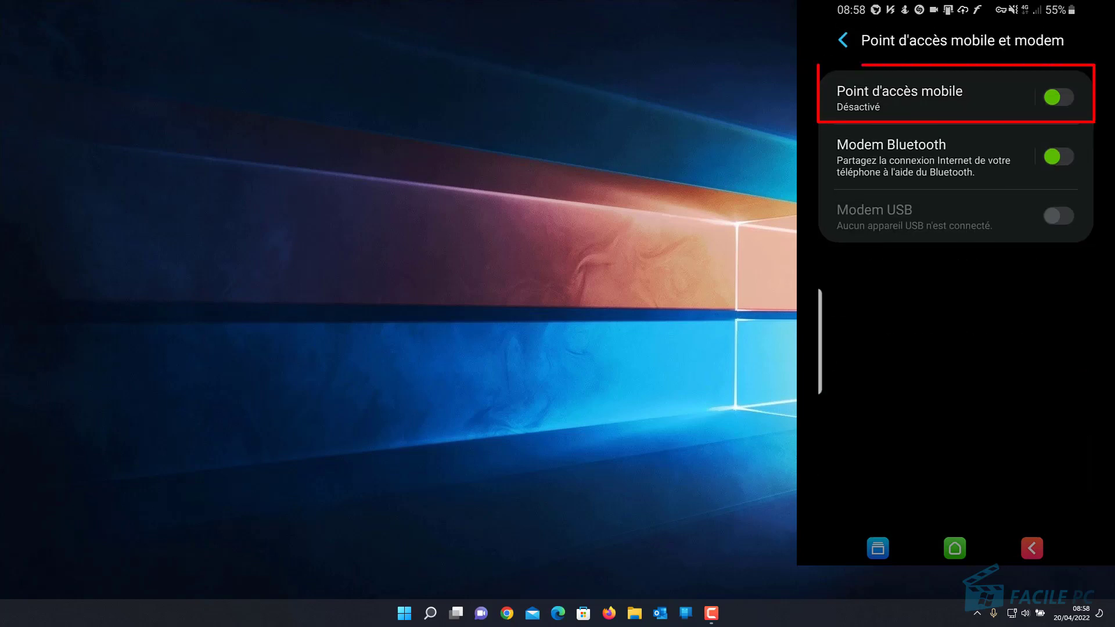
left_click(1059, 97)
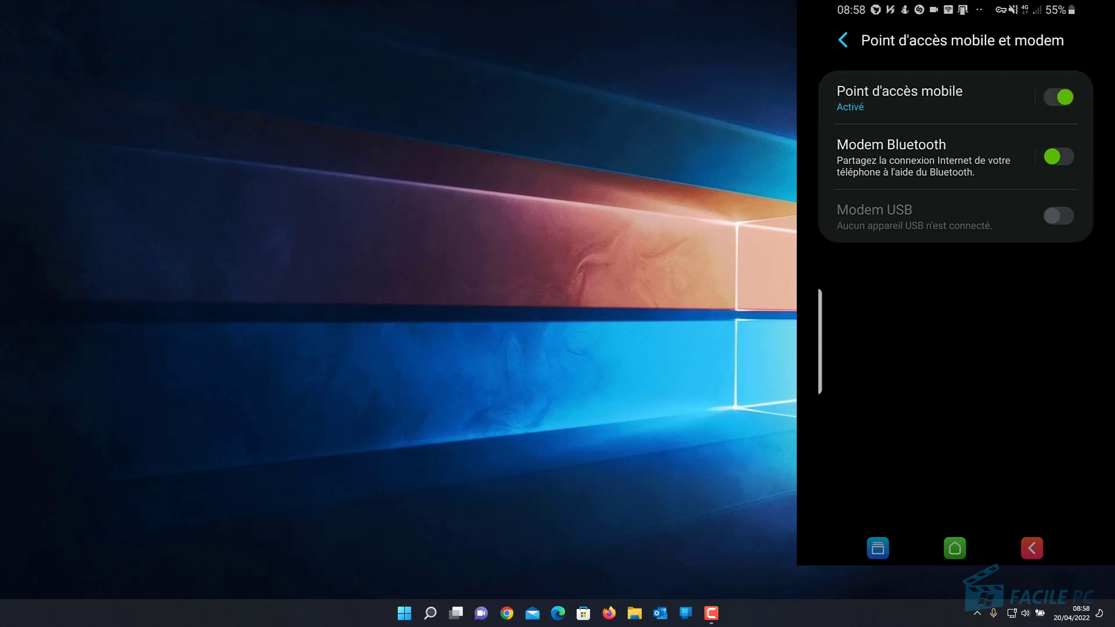
left_click(1021, 613)
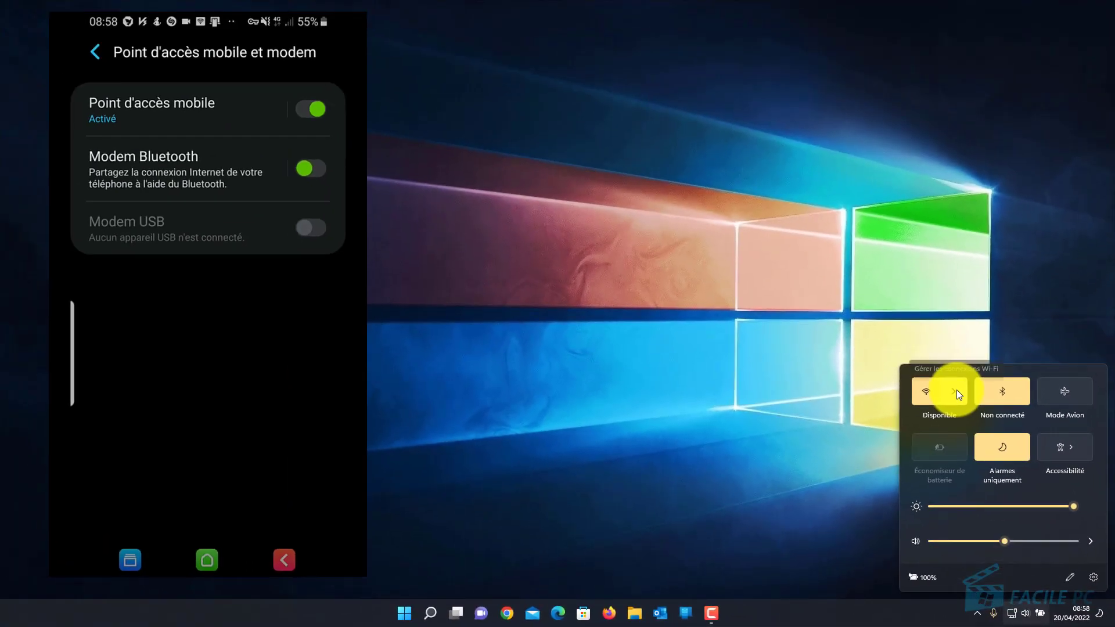
Join AndroidAP2022 from the Windows Wi-Fi list, entering the network security key
left_click(956, 390)
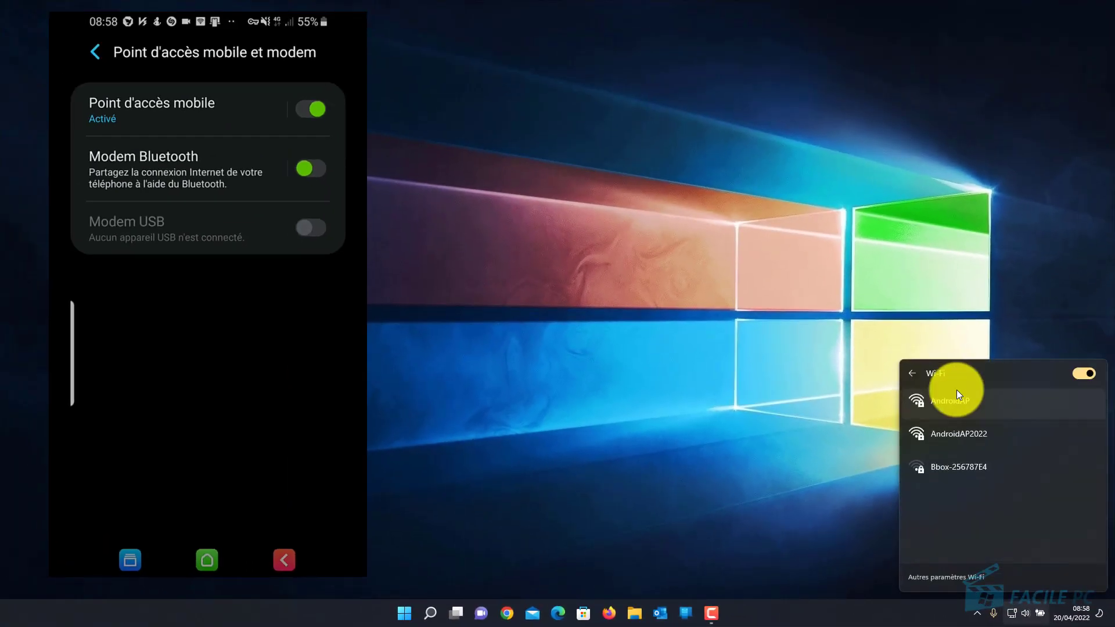
left_click(959, 434)
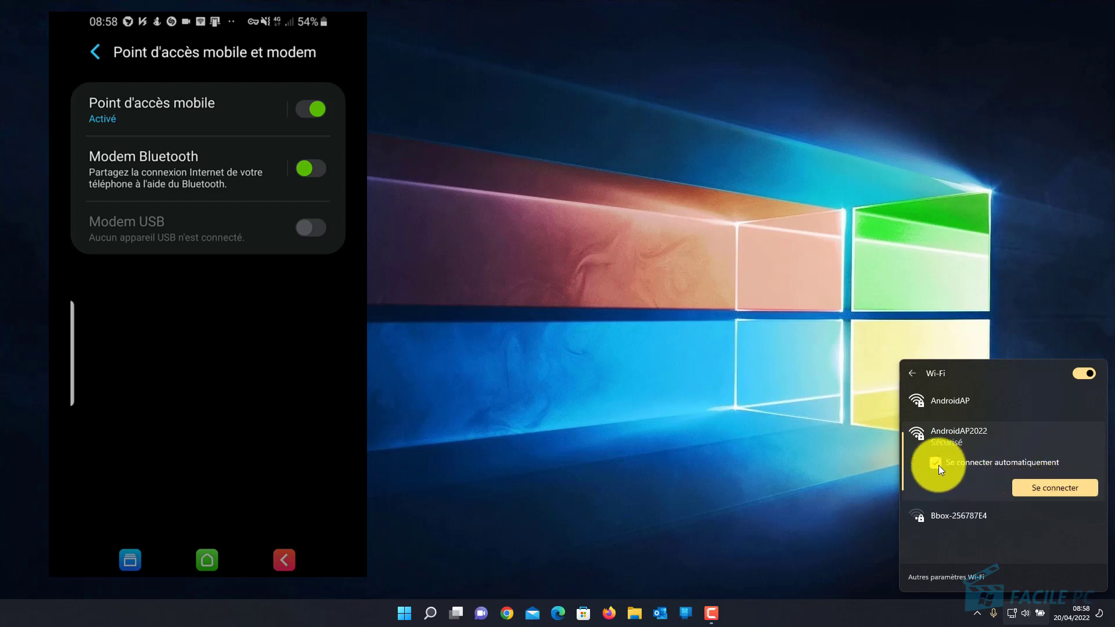
left_click(1060, 489)
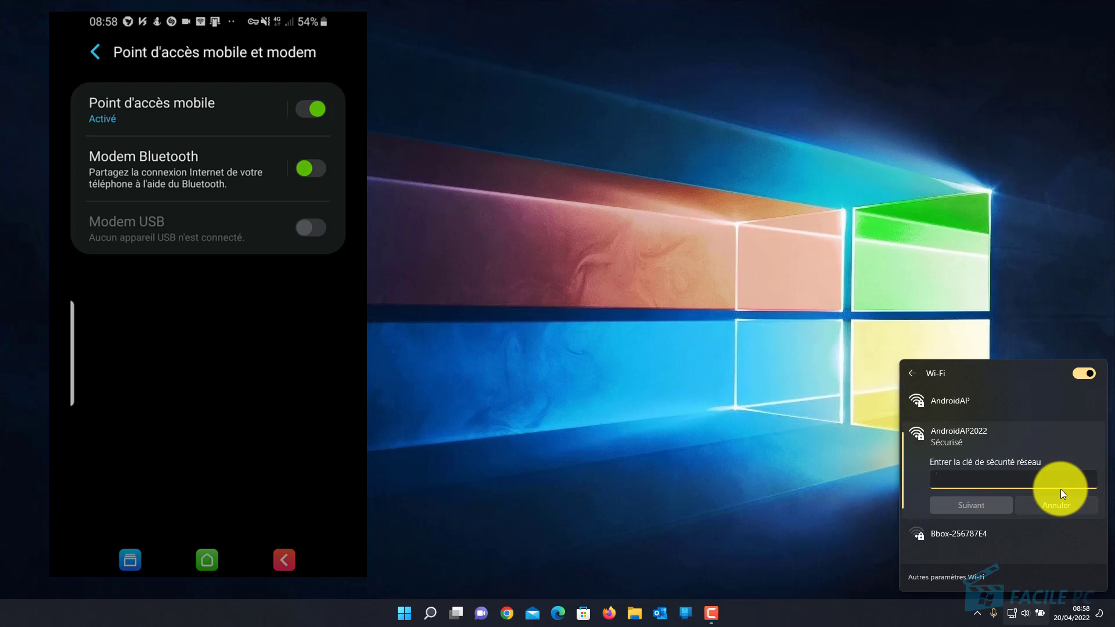
type("••••••••")
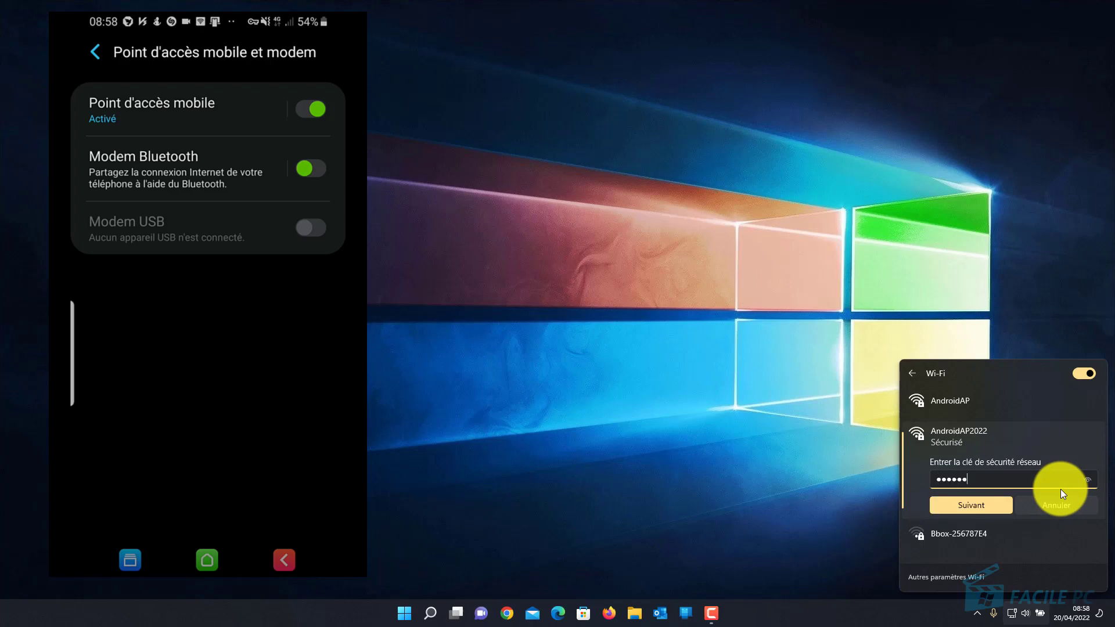
left_click(987, 507)
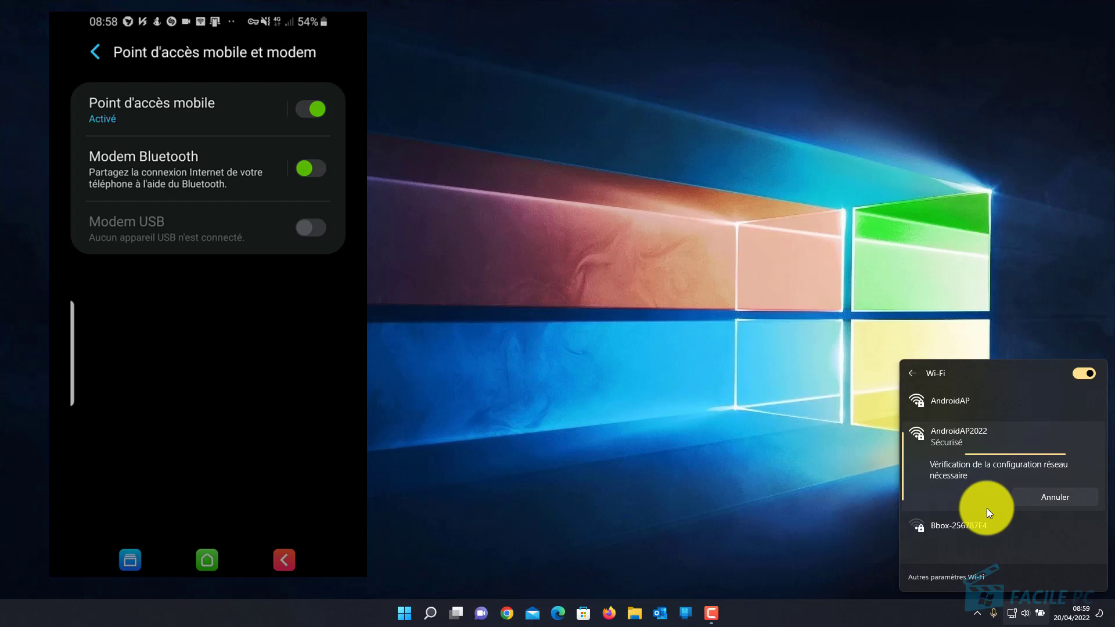